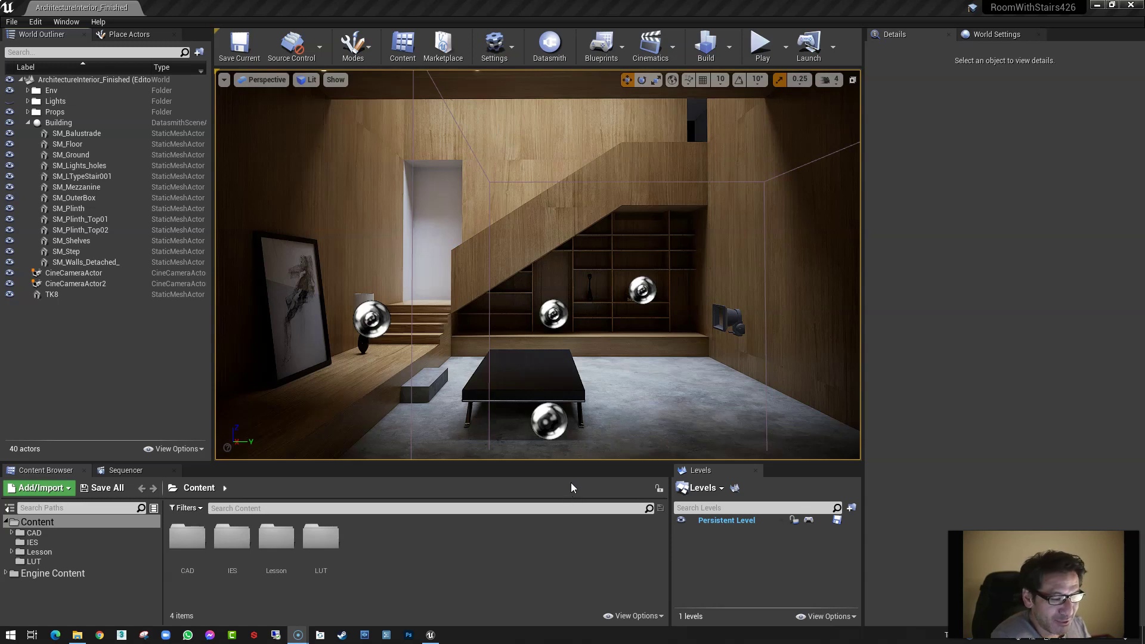
# - Enlarge the viewport, fly past the stairs, shelves and ceiling, then place the course website over Unreal
pyautogui.moveTo(575, 463); pyautogui.dragTo(573, 479)
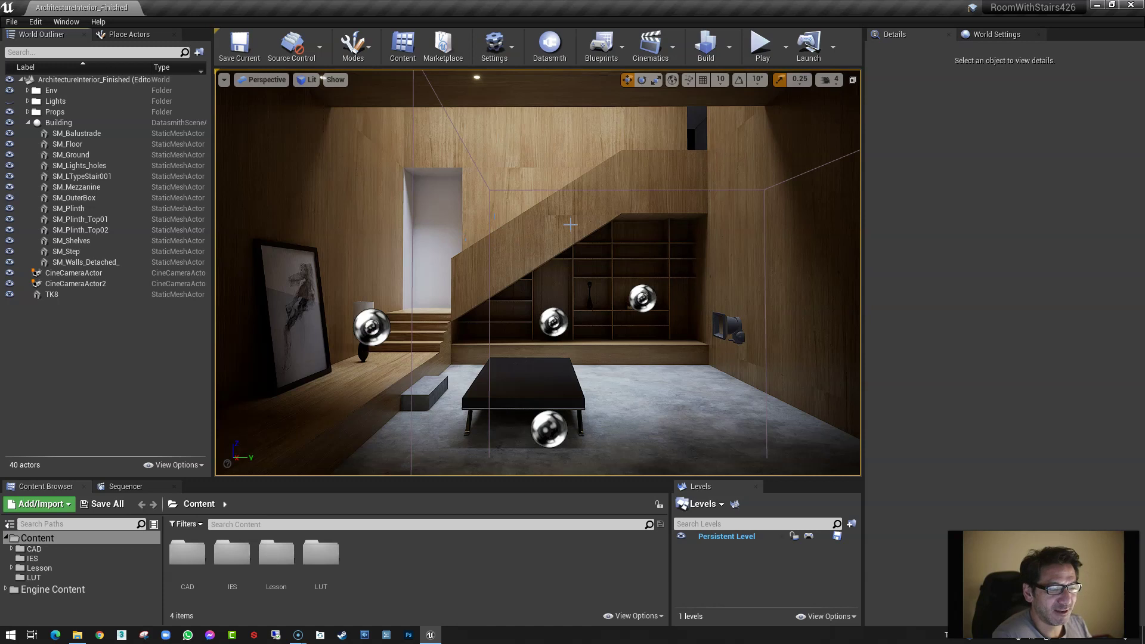
pyautogui.scroll(4, 619, 289)
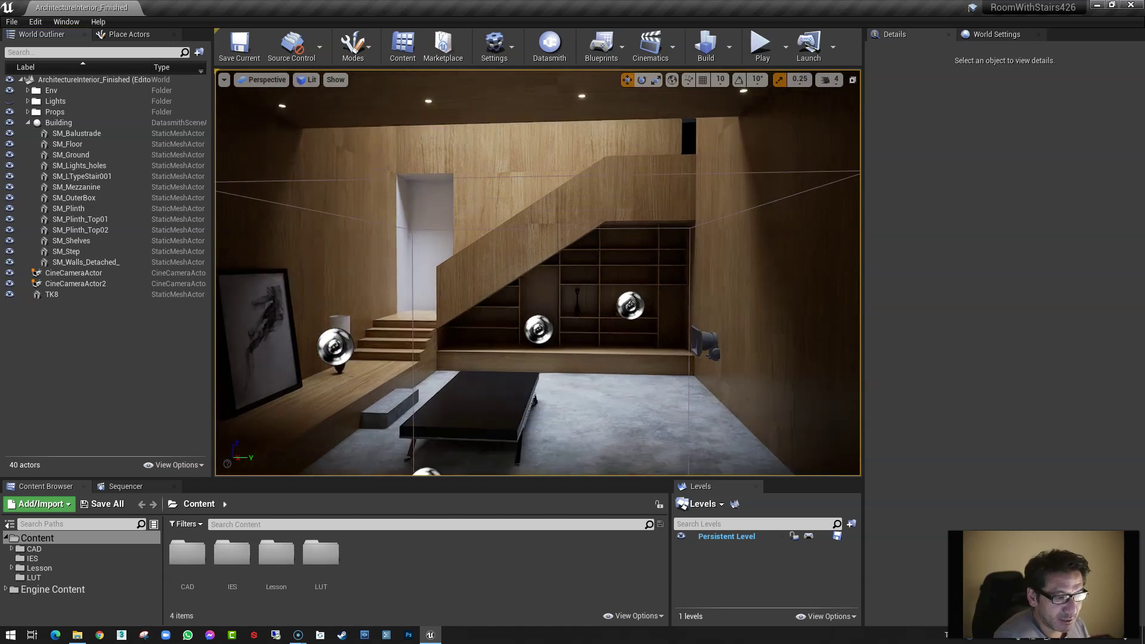
pyautogui.moveTo(618, 292)
pyautogui.mouseDown()
pyautogui.moveTo(597, 235)
pyautogui.moveTo(620, 227)
pyautogui.moveTo(602, 224)
pyautogui.moveTo(598, 201)
pyautogui.moveTo(603, 286)
pyautogui.mouseUp()
pyautogui.scroll(-5, 603, 286)
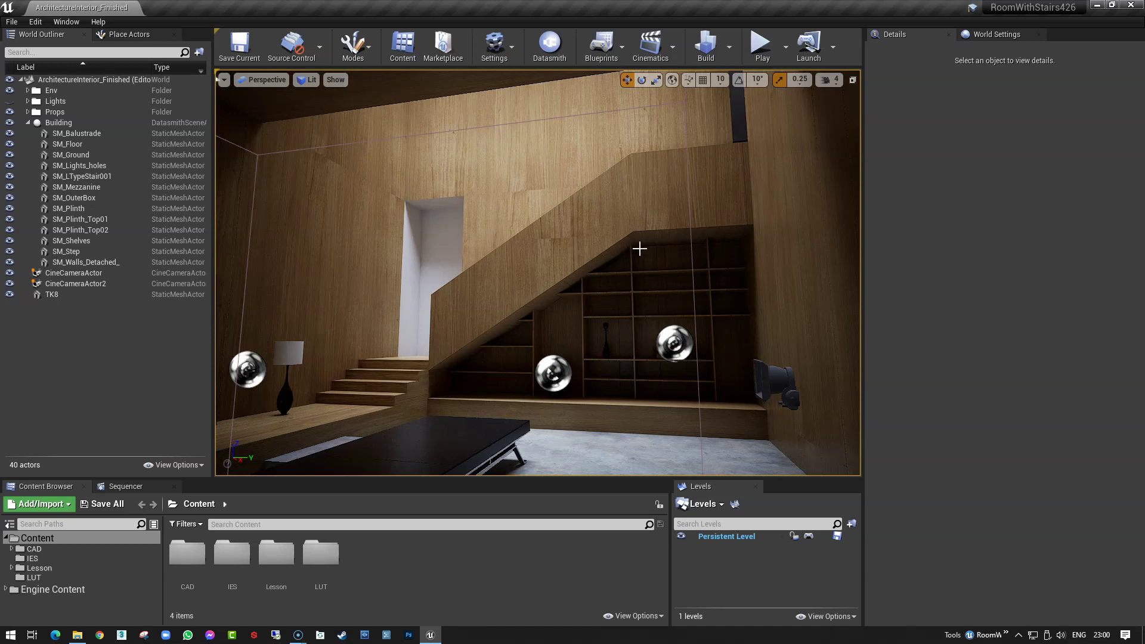
pyautogui.moveTo(634, 253); pyautogui.dragTo(569, 255, button='right')
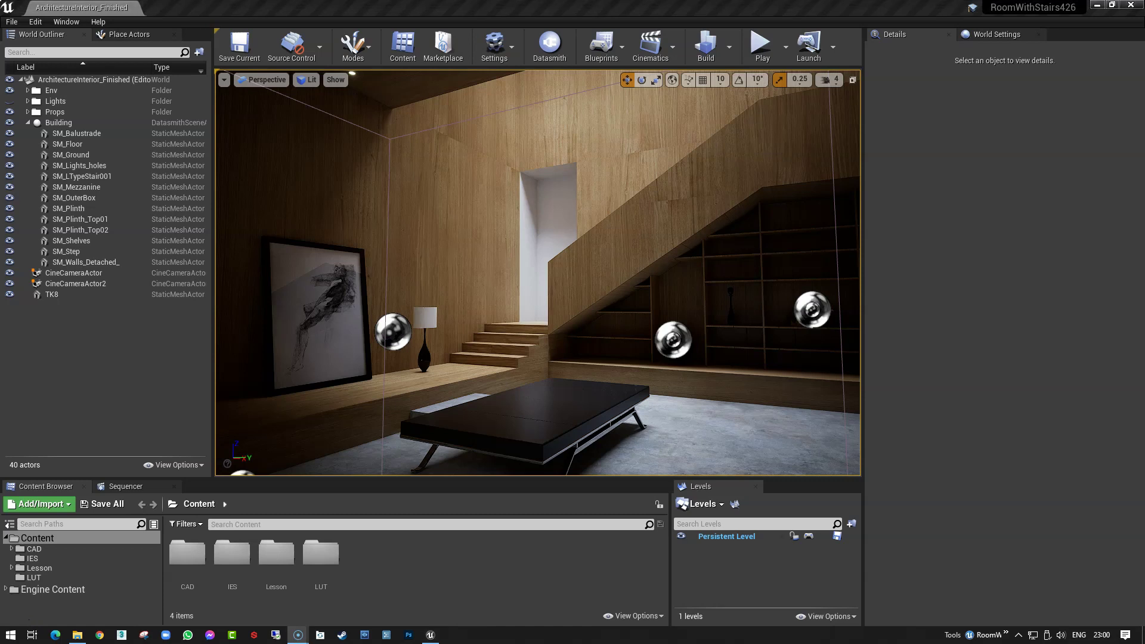
pyautogui.click(100, 635)
pyautogui.moveTo(18, 137); pyautogui.dragTo(514, 77)
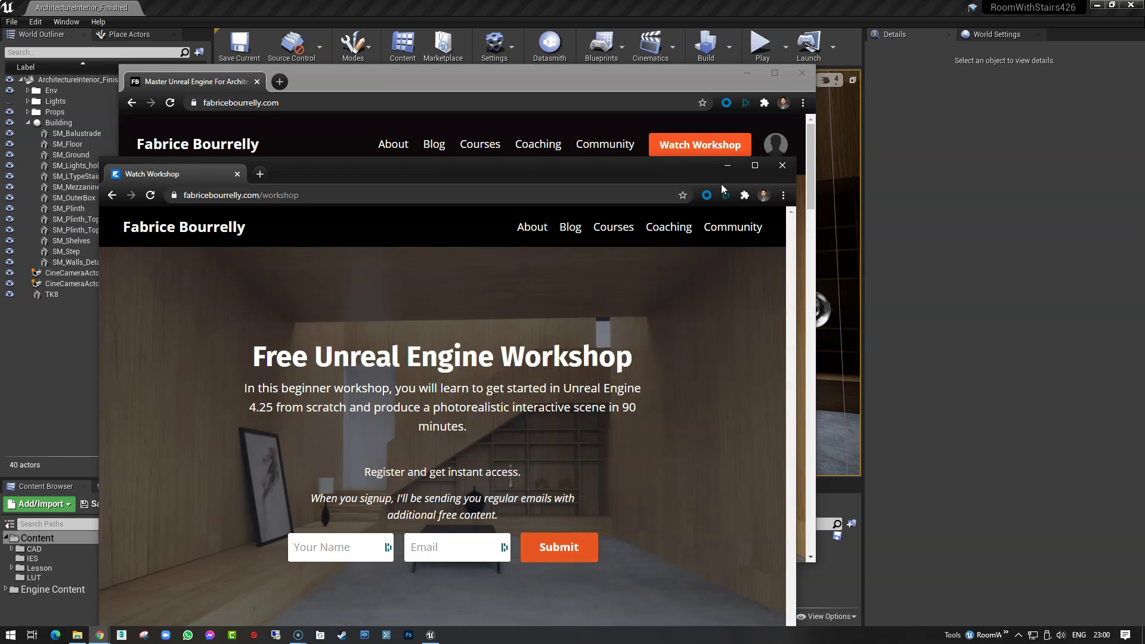
# - Close the Free Unreal Engine Workshop signup page in Chrome
pyautogui.click(782, 166)
# - Close the course homepage and scrub the workshop video from 1:28:06 forward to 1:28:39
pyautogui.click(801, 73)
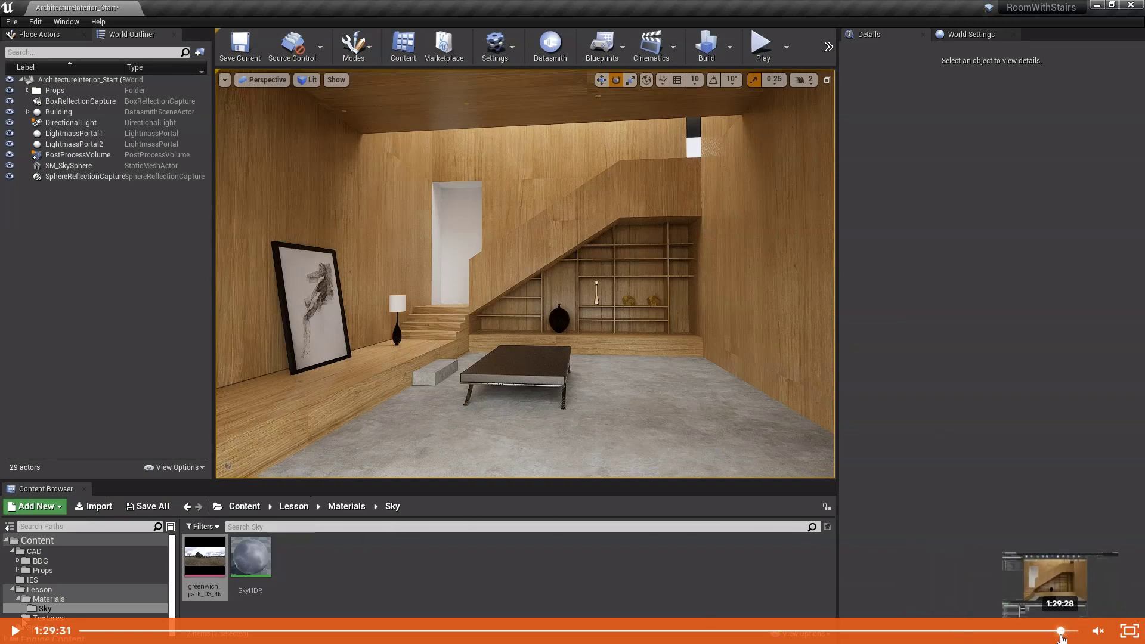
pyautogui.click(1046, 635)
pyautogui.click(1047, 635)
pyautogui.click(1049, 636)
pyautogui.click(1051, 635)
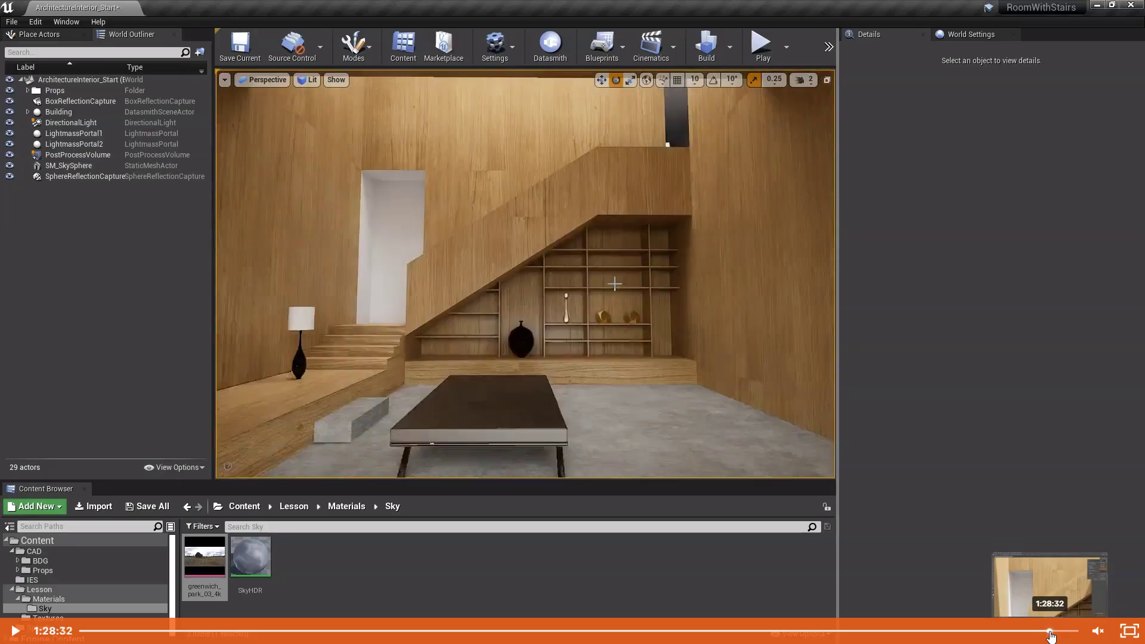
pyautogui.click(1056, 636)
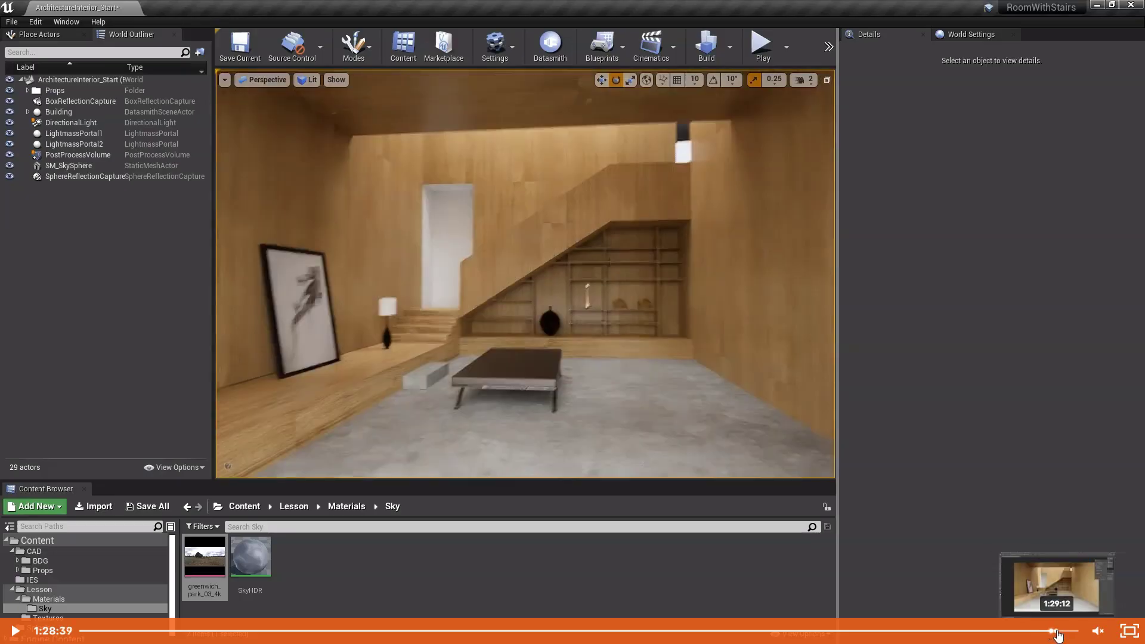
# - Scrub between 1:29:38 and 1:28:09, then resume playing the tutorial
pyautogui.click(1056, 636)
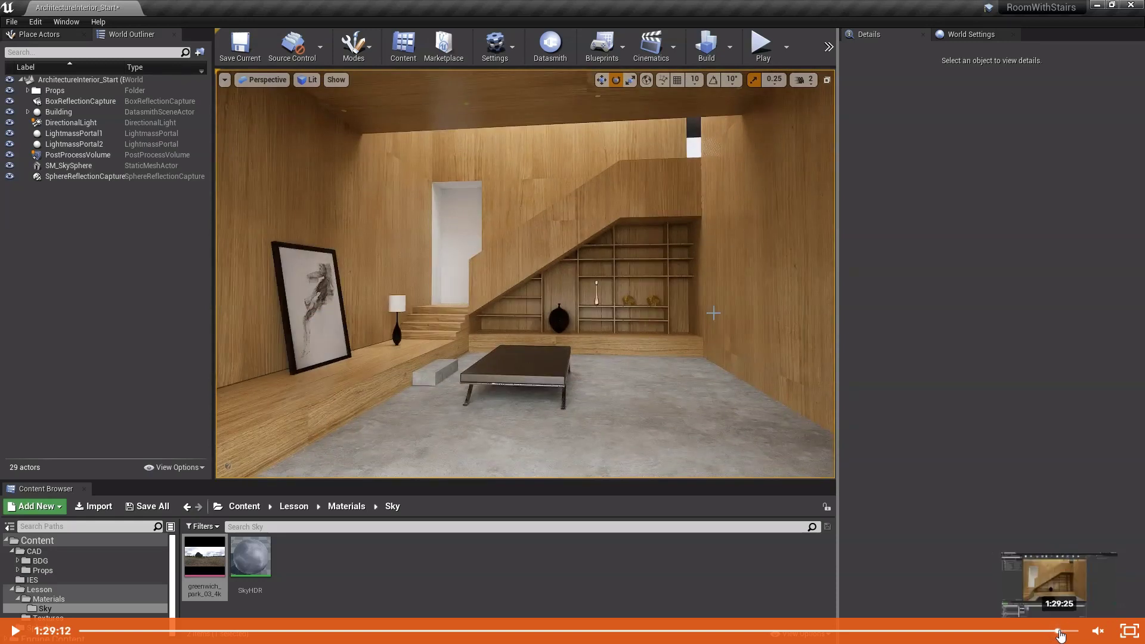
pyautogui.click(1059, 635)
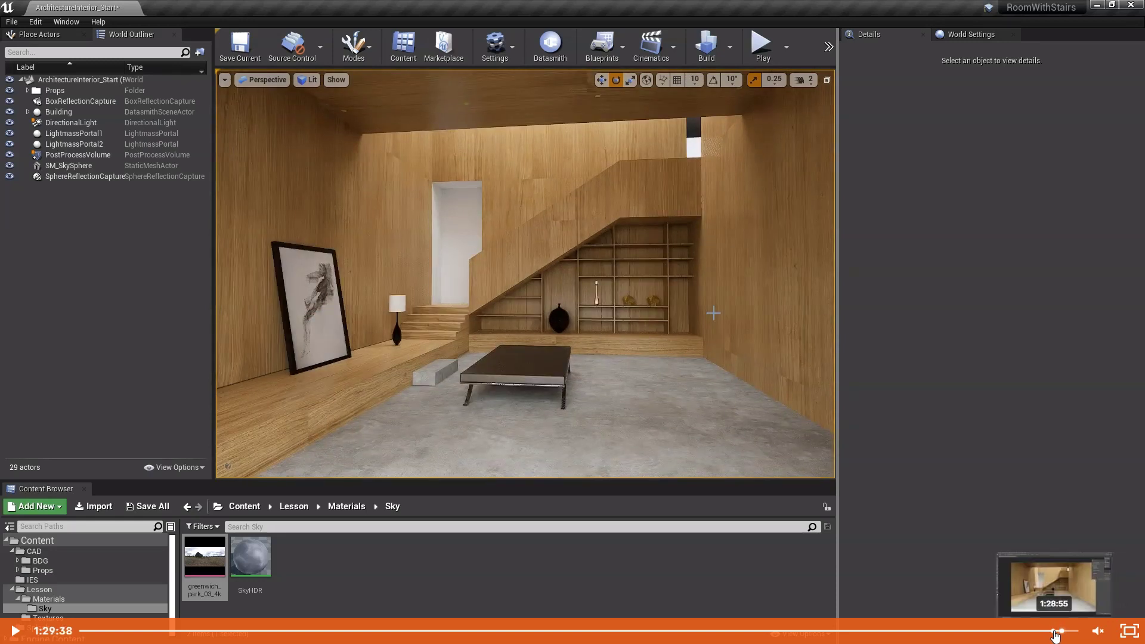
pyautogui.click(1054, 636)
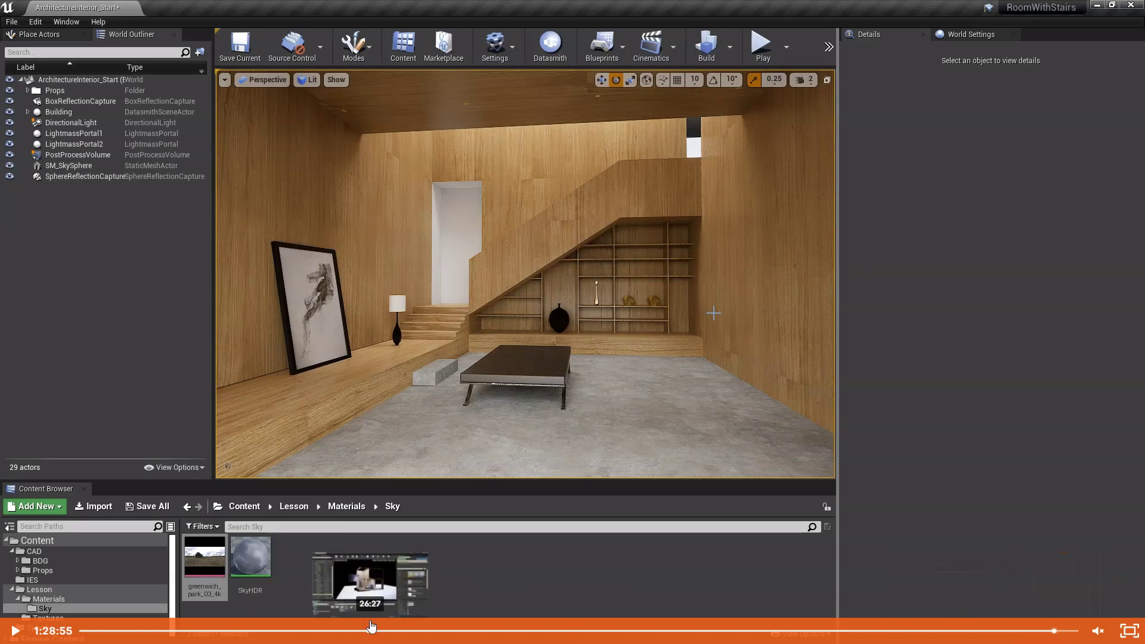
pyautogui.click(16, 631)
pyautogui.click(1044, 632)
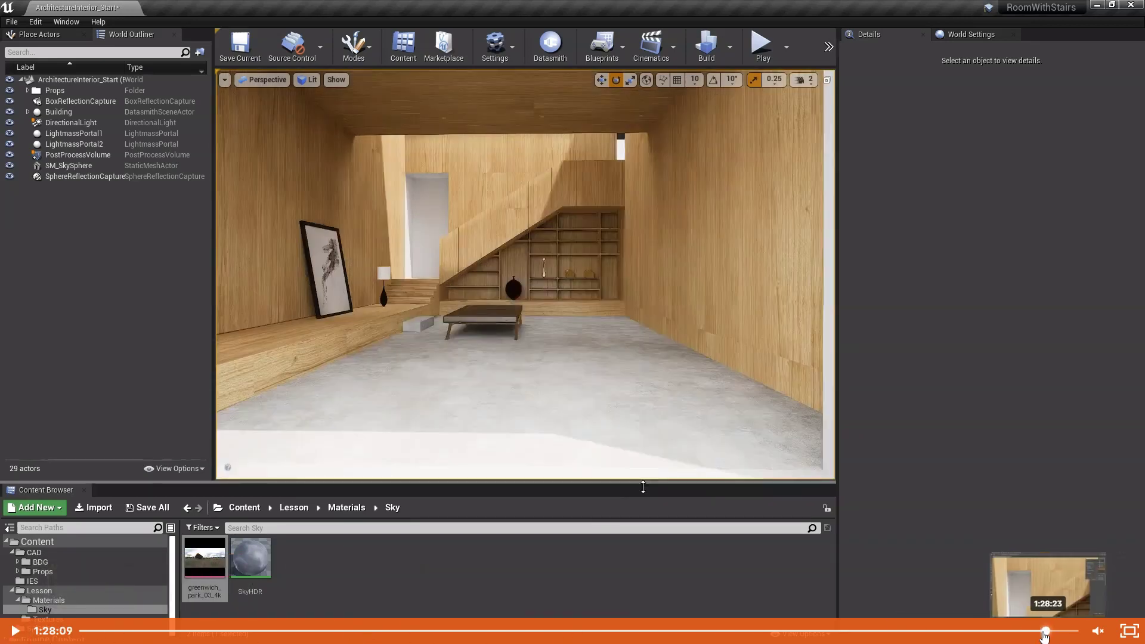
pyautogui.click(16, 631)
# - Return to the Photoshop image-size step, pause, then seek via 0:29 and 1:08 to 1:31
pyautogui.click(1037, 631)
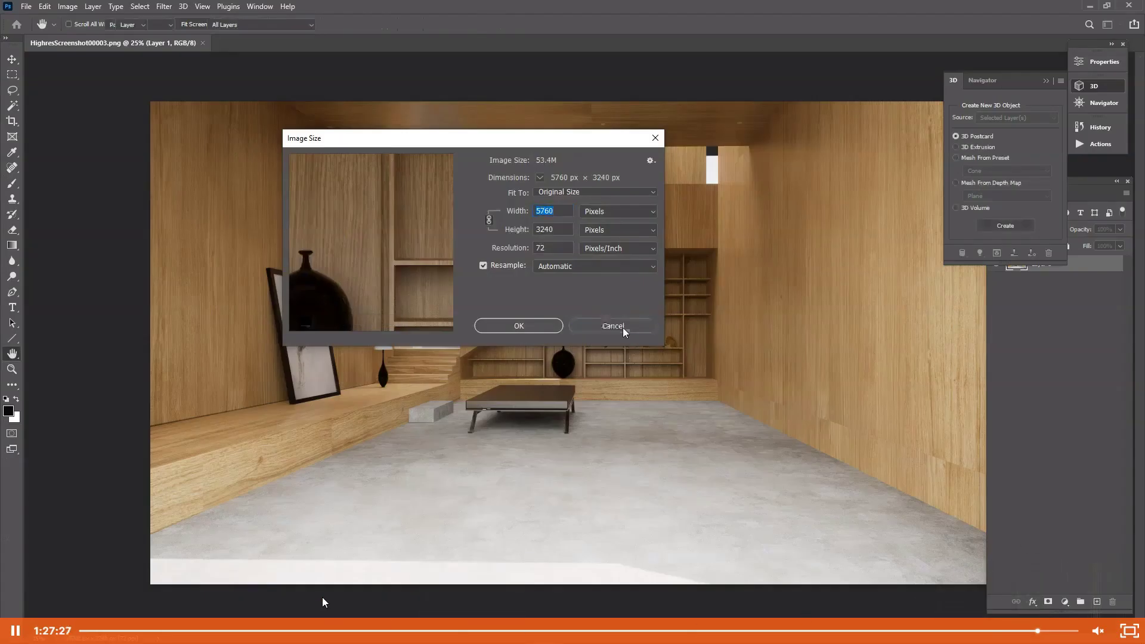
pyautogui.click(16, 631)
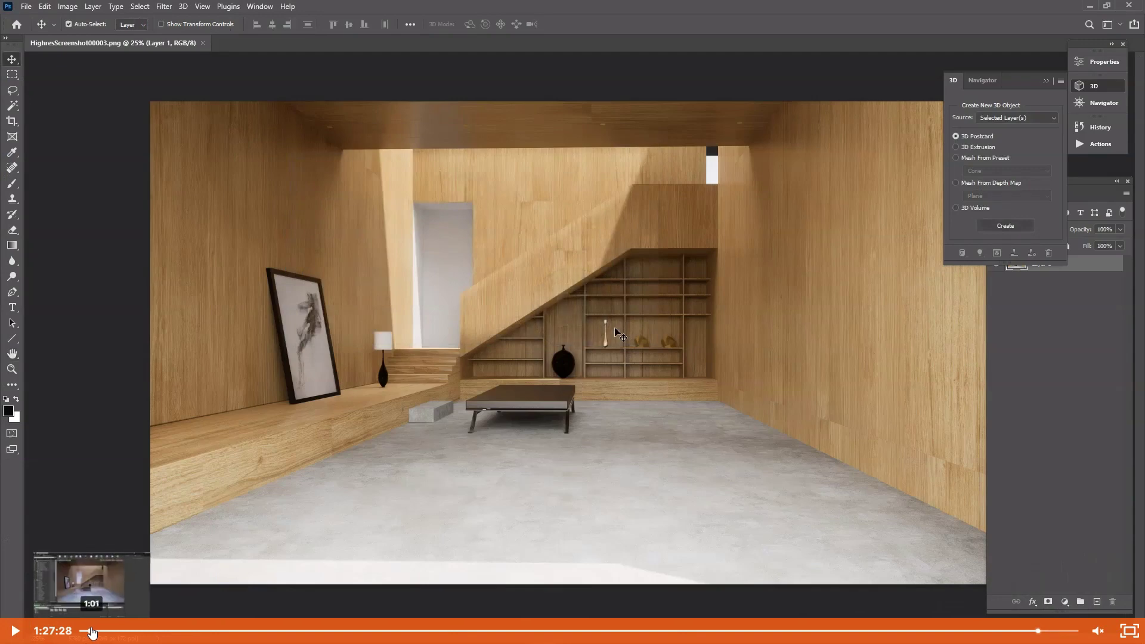
pyautogui.click(86, 630)
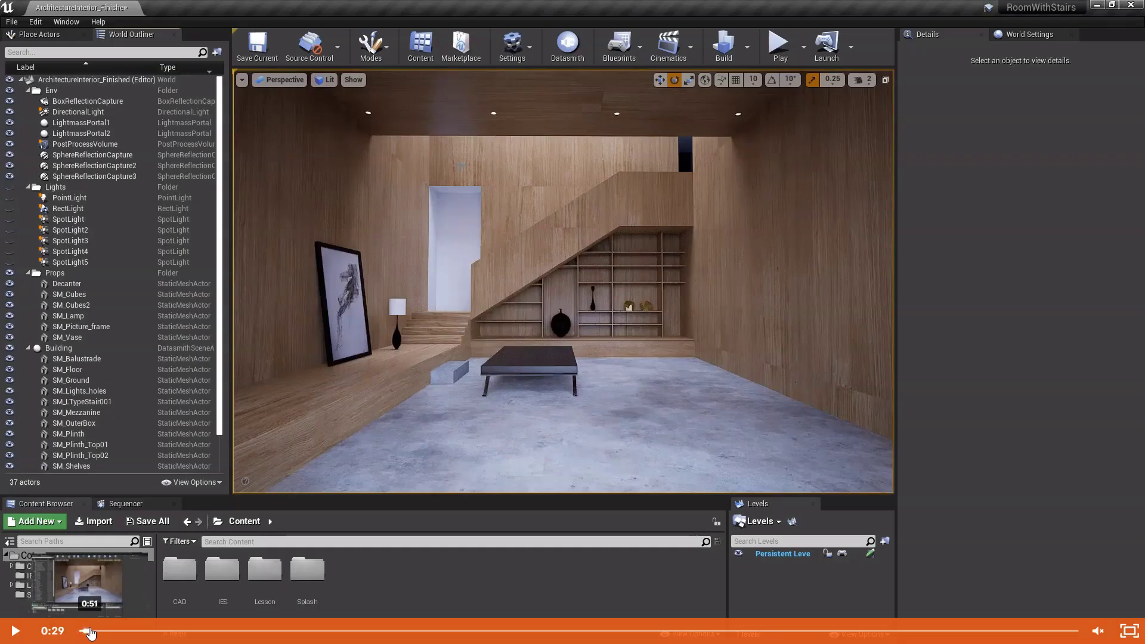
pyautogui.click(94, 632)
pyautogui.moveTo(93, 632); pyautogui.dragTo(98, 634)
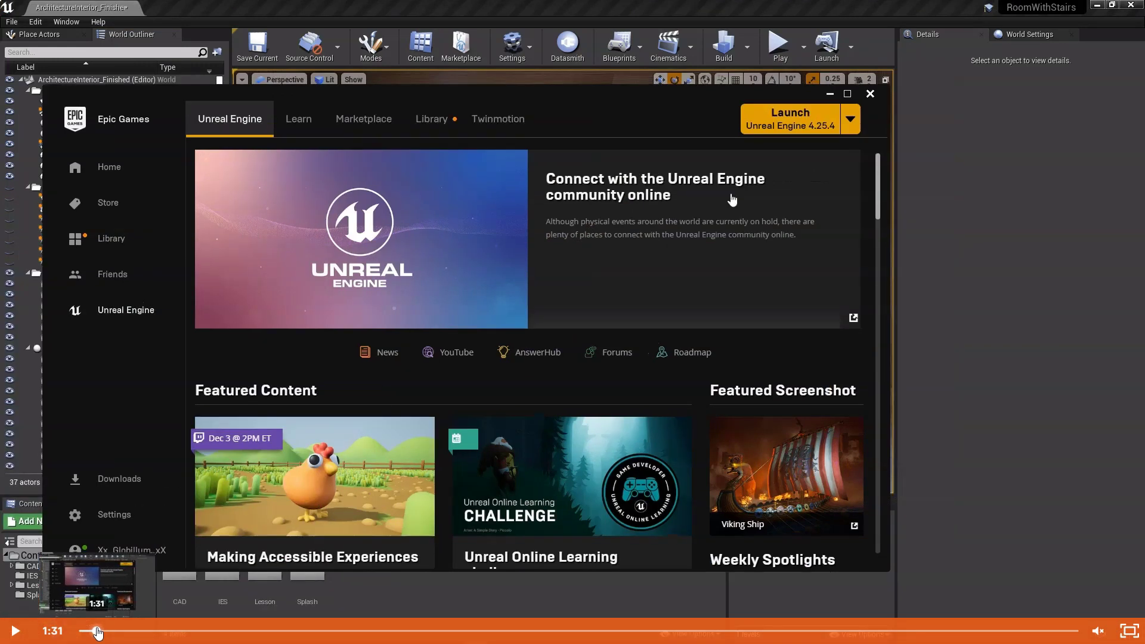
# - Resume playback and seek past the 6:41 Workflow slide and 8:49 to the 11:16 editor section
pyautogui.click(26, 622)
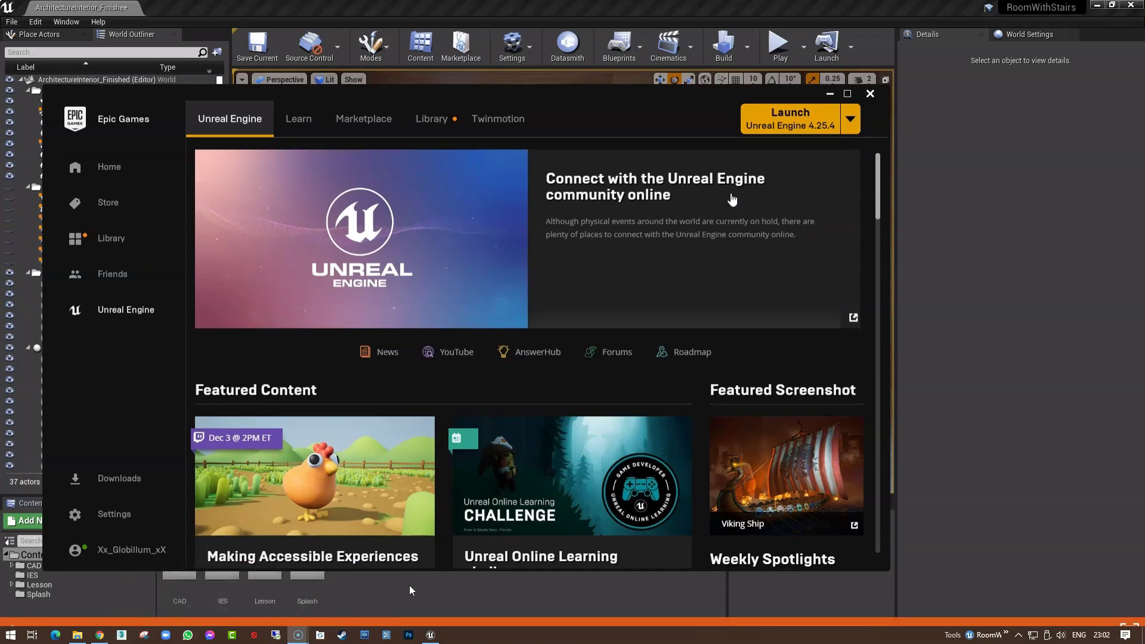
pyautogui.moveTo(123, 631)
pyautogui.mouseDown()
pyautogui.moveTo(141, 632)
pyautogui.moveTo(128, 630)
pyautogui.mouseUp()
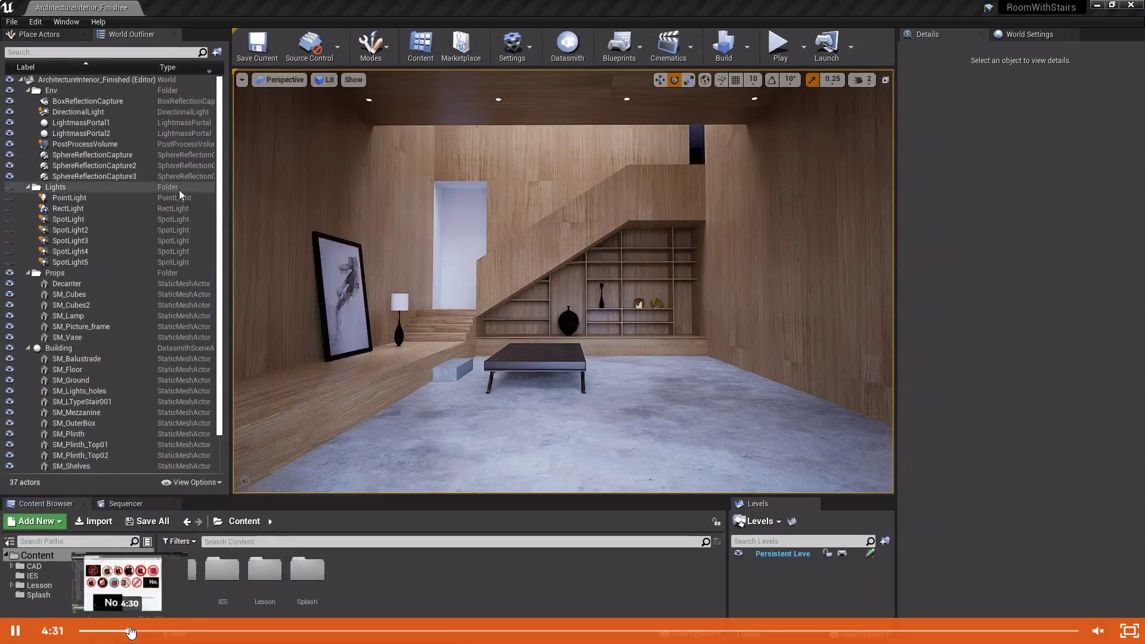
pyautogui.click(154, 630)
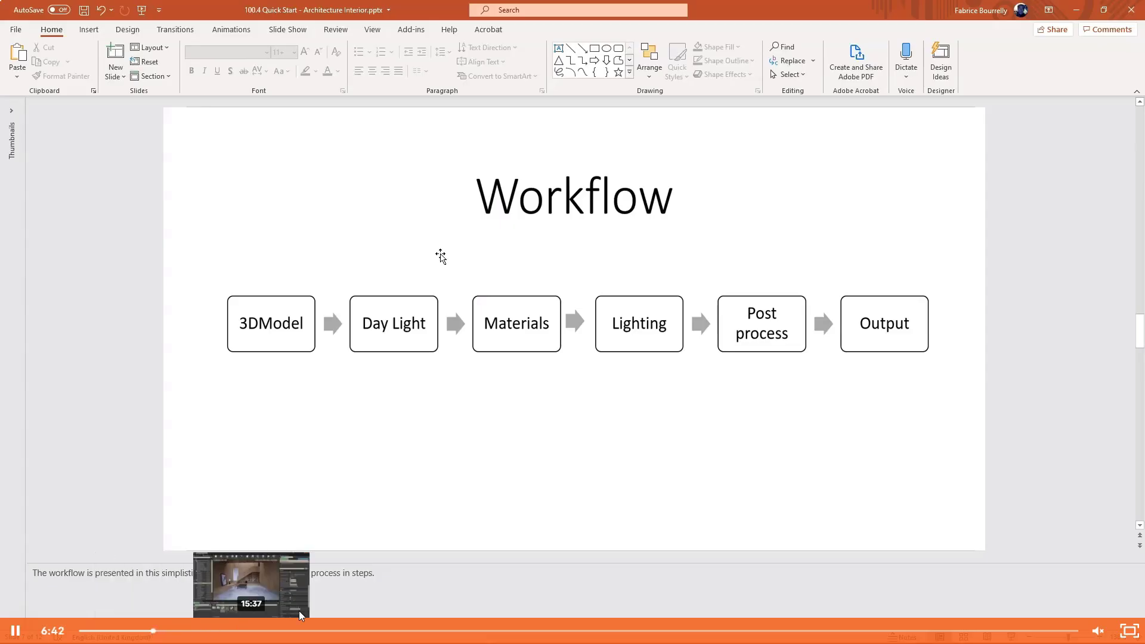
pyautogui.click(177, 630)
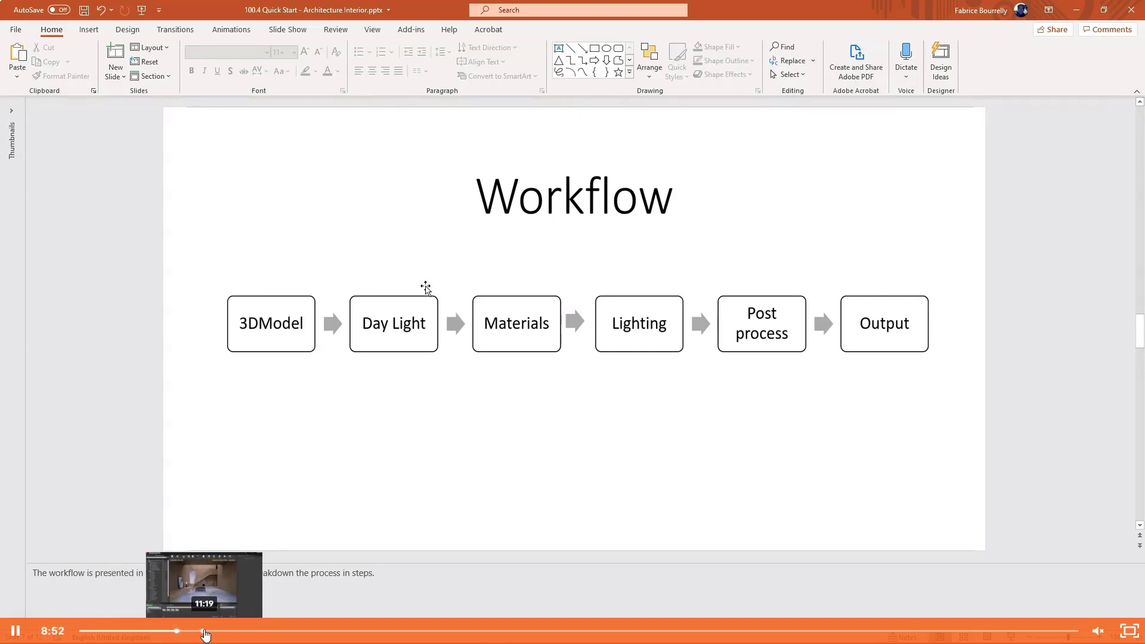
pyautogui.click(203, 631)
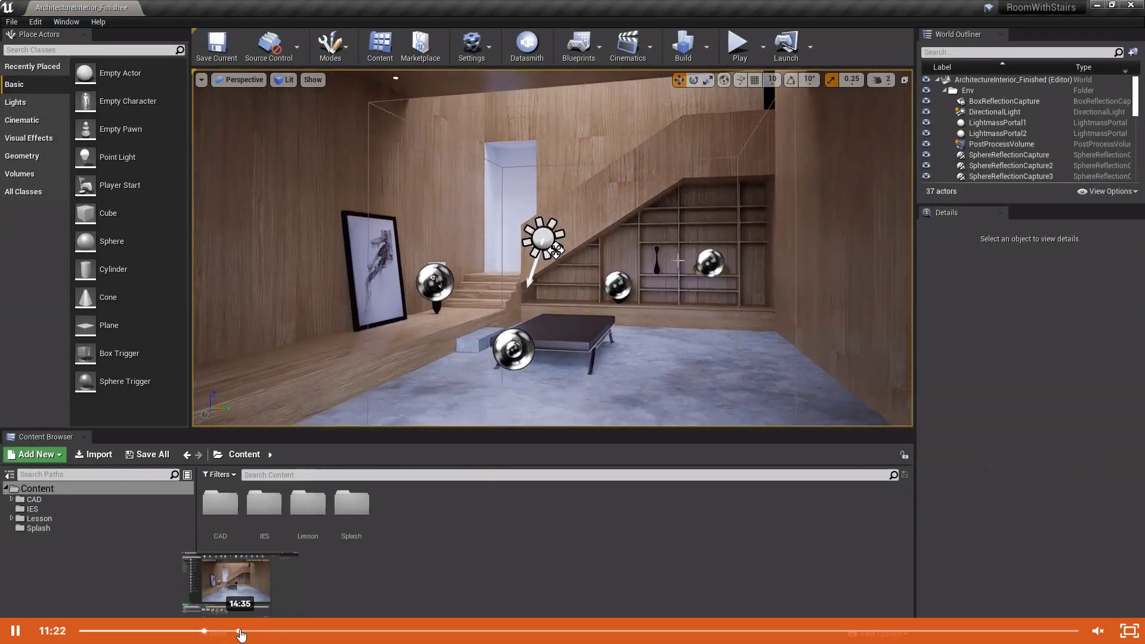
# - Seek the workshop video to 14:35, landing on SM_Cubes2's antique_gold details
pyautogui.click(241, 630)
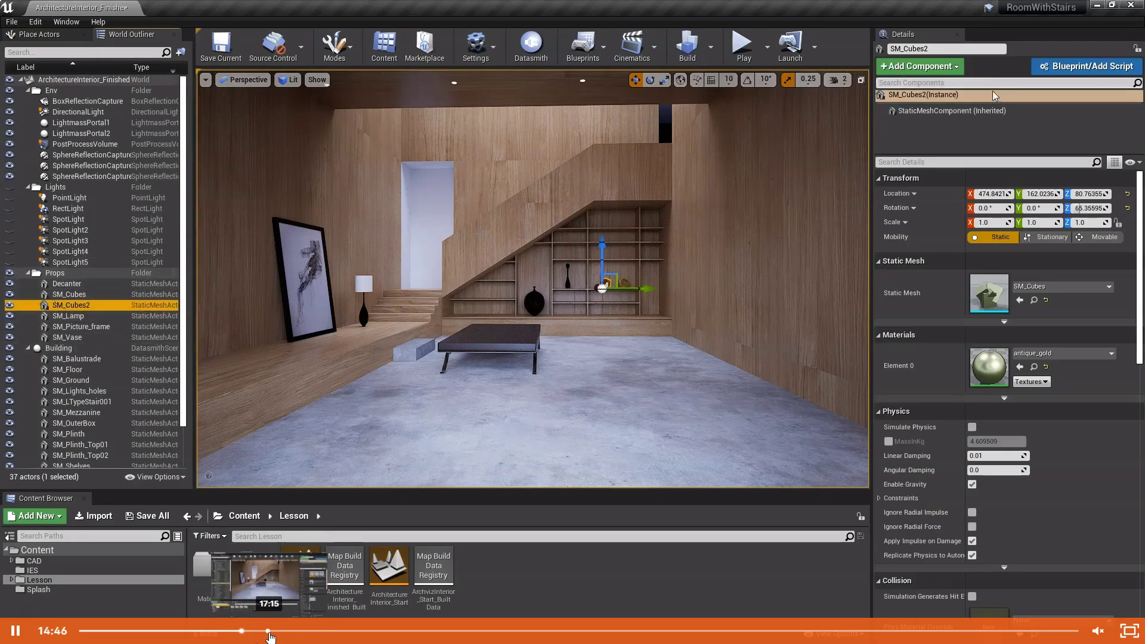
# - Skip the video from 14:46 to about 20:43, showing the new TimeOfDay-template level
pyautogui.click(276, 631)
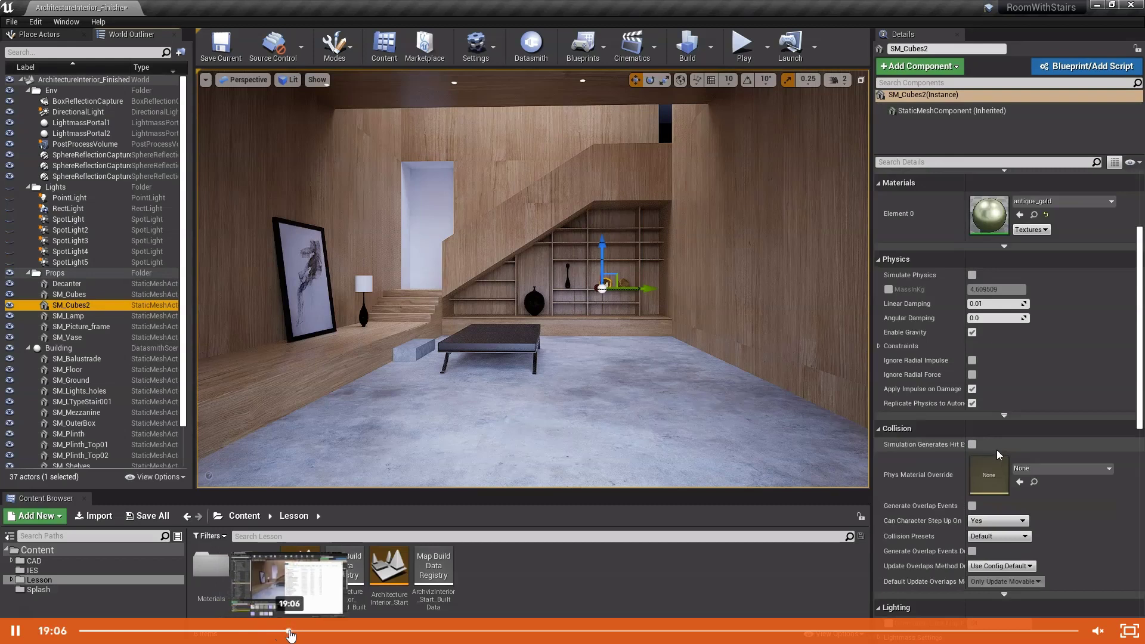
pyautogui.click(291, 630)
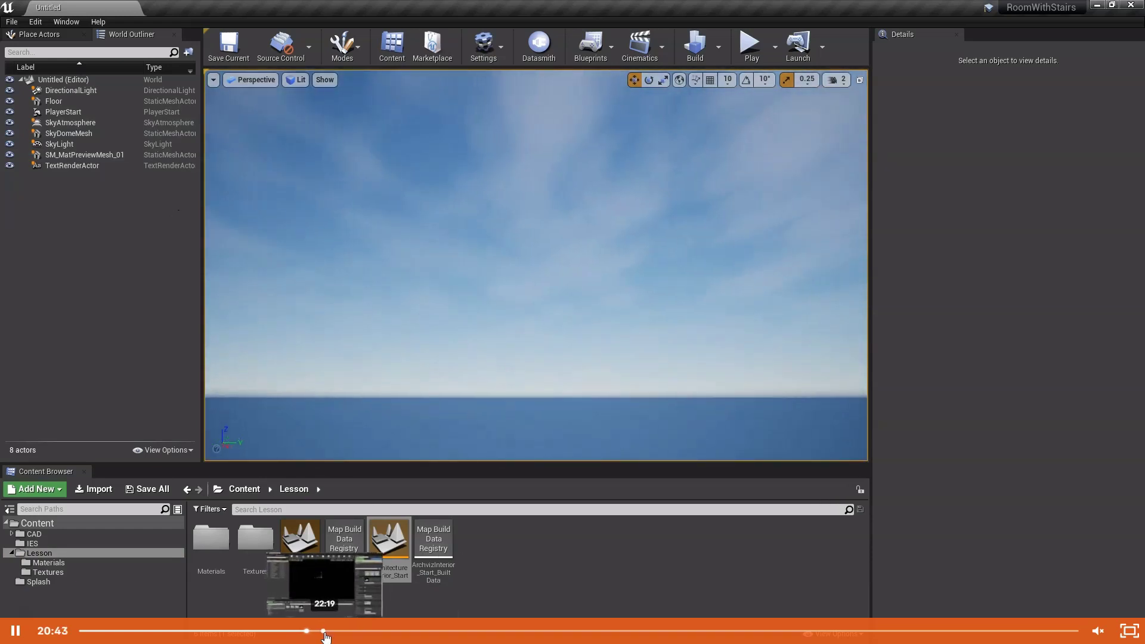
# - Seek through the Building and SM_OuterBox scenes to the DirectionalLight part at 27:51
pyautogui.click(327, 631)
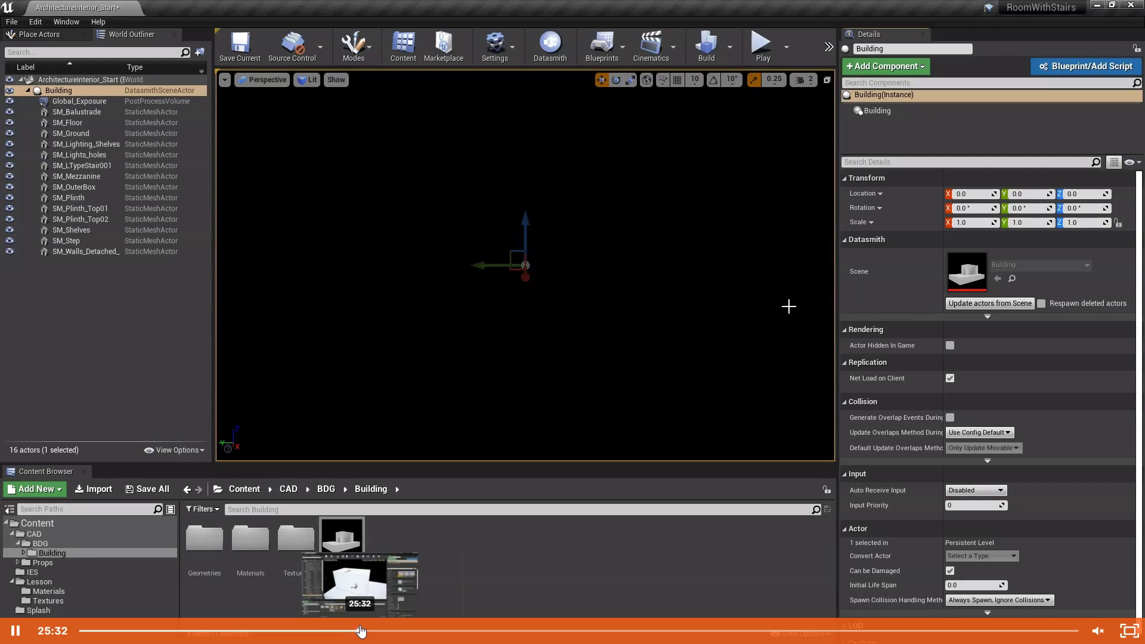
pyautogui.click(362, 631)
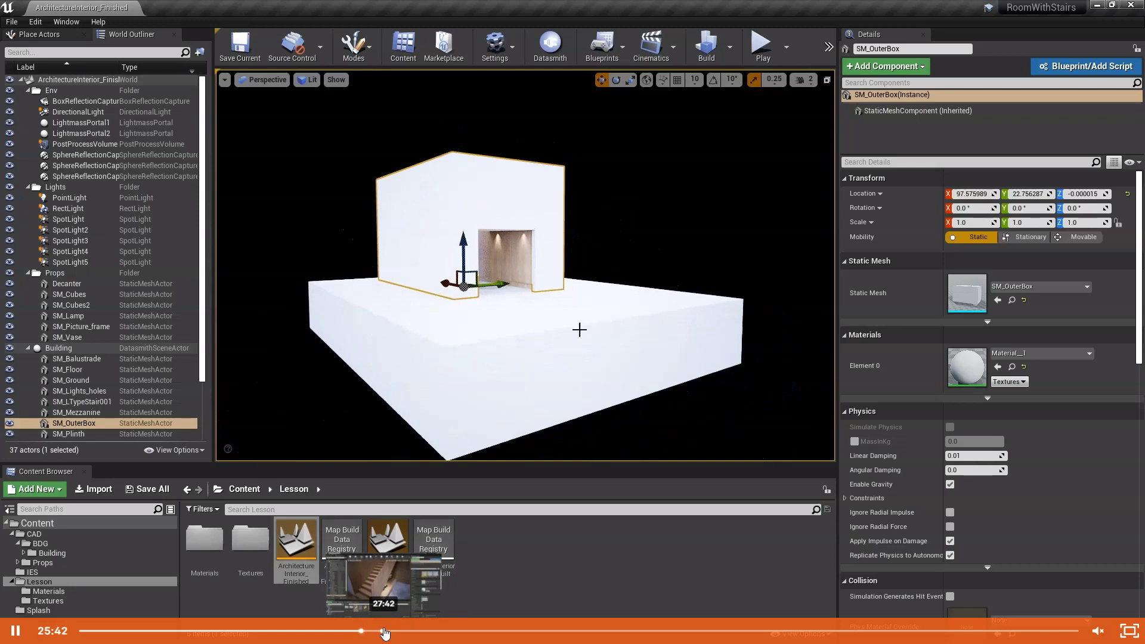
pyautogui.click(384, 633)
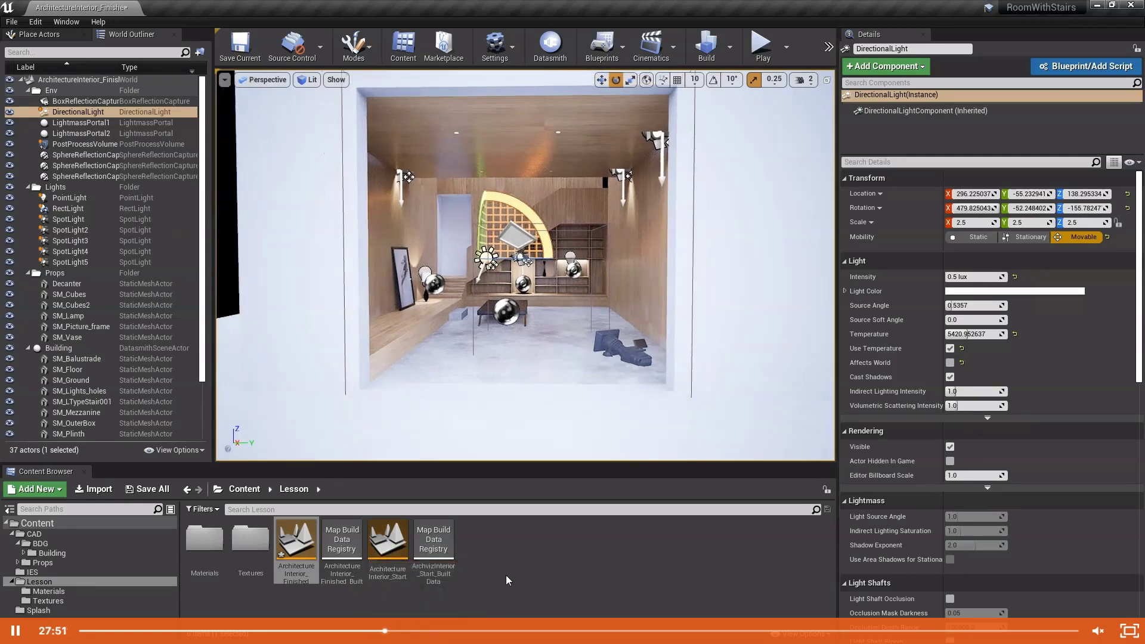
# - Jump to the 'What are Lightmaps?' slide, then to the Lightmap Density view at 35:09
pyautogui.click(415, 630)
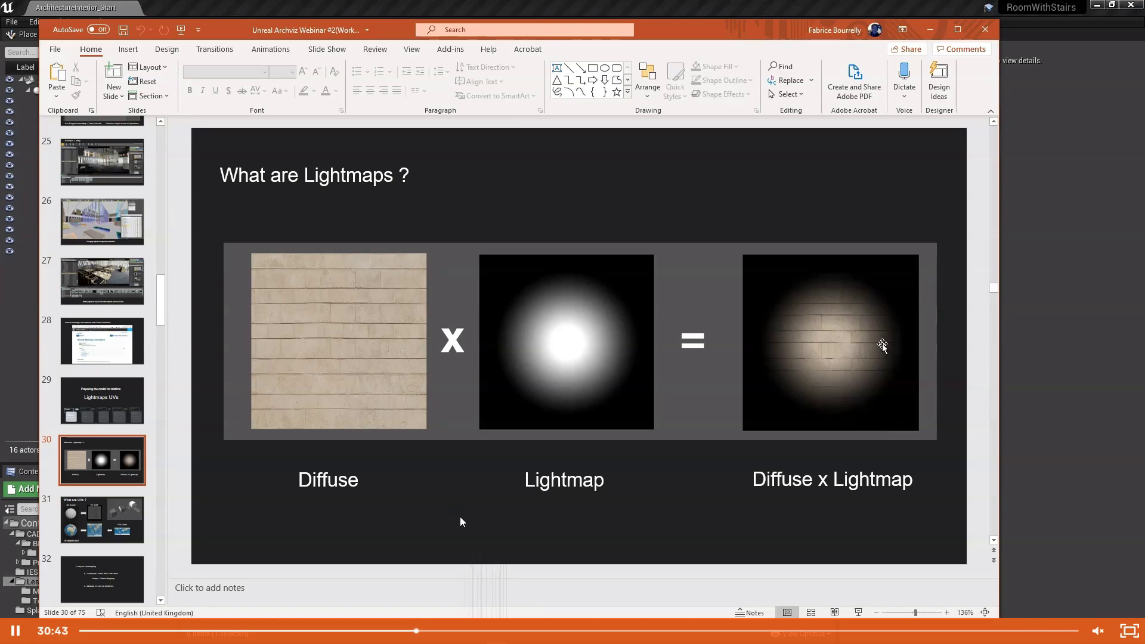
pyautogui.click(465, 631)
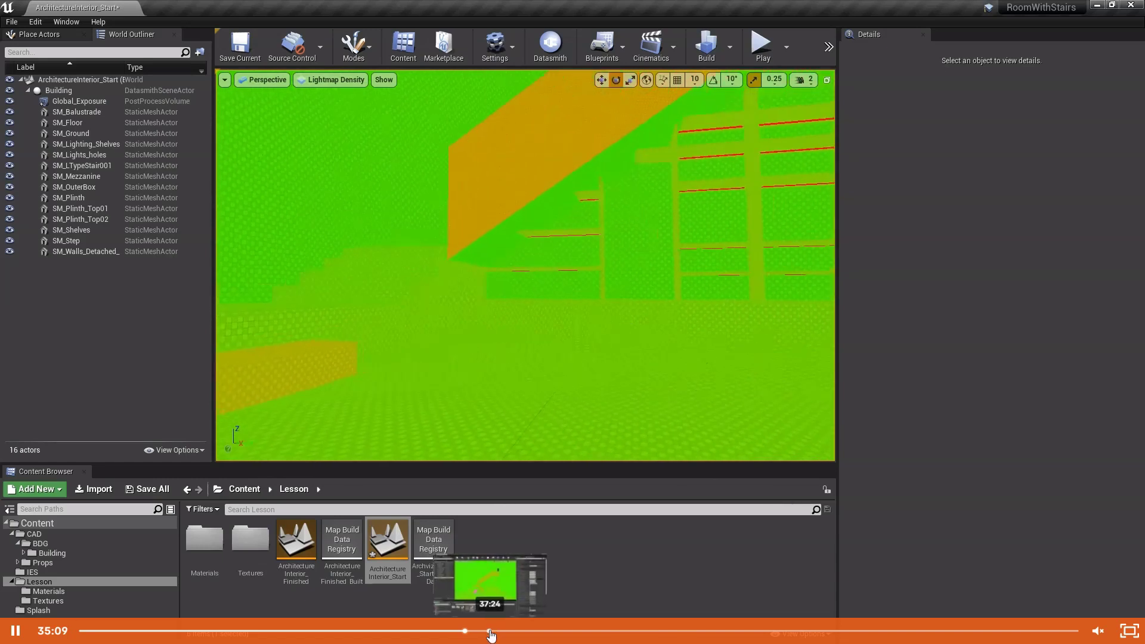
# - Seek past the World Settings part to 45:47, where the 'lightmas' actor search appears
pyautogui.click(510, 631)
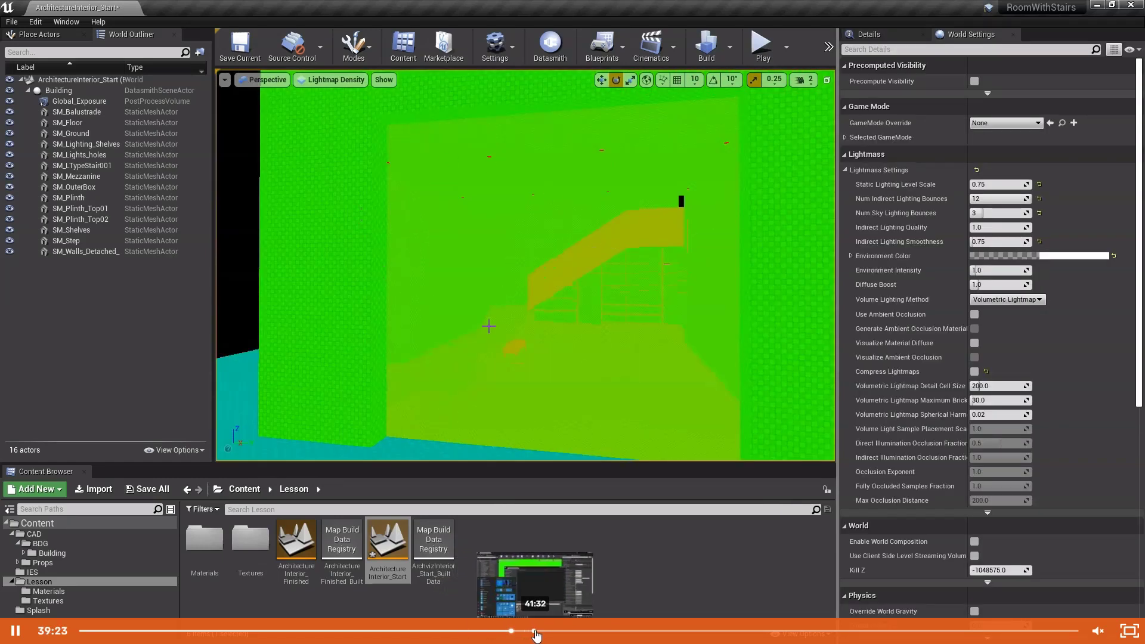
pyautogui.click(555, 633)
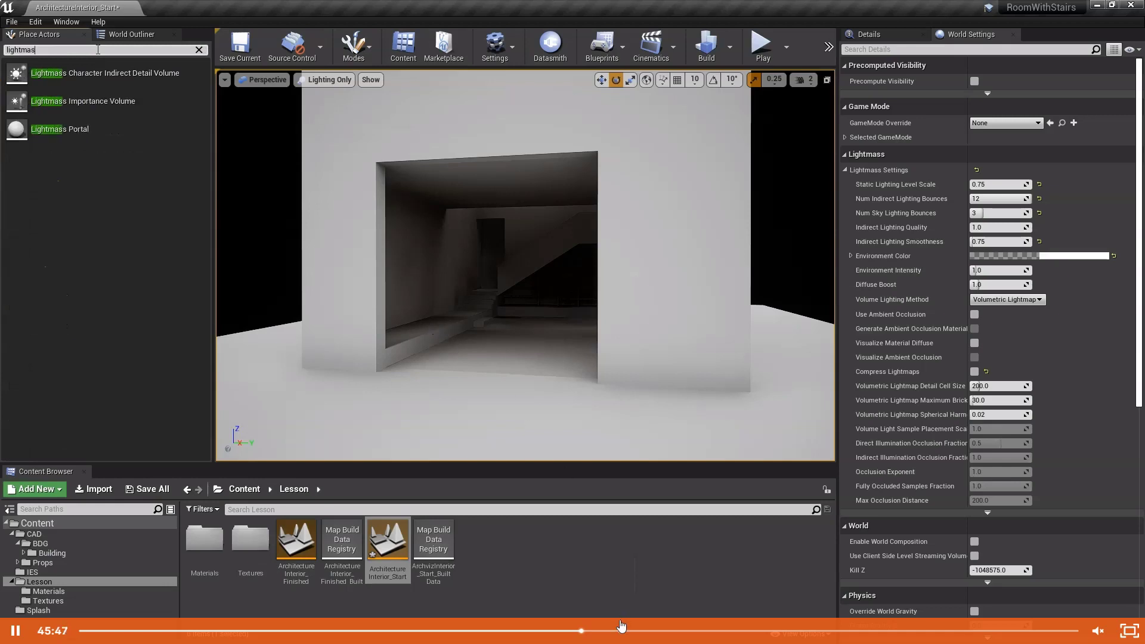
# - Seek the workshop video ahead to about 1:15:32, the lit wooden room with Lights actors
pyautogui.click(614, 631)
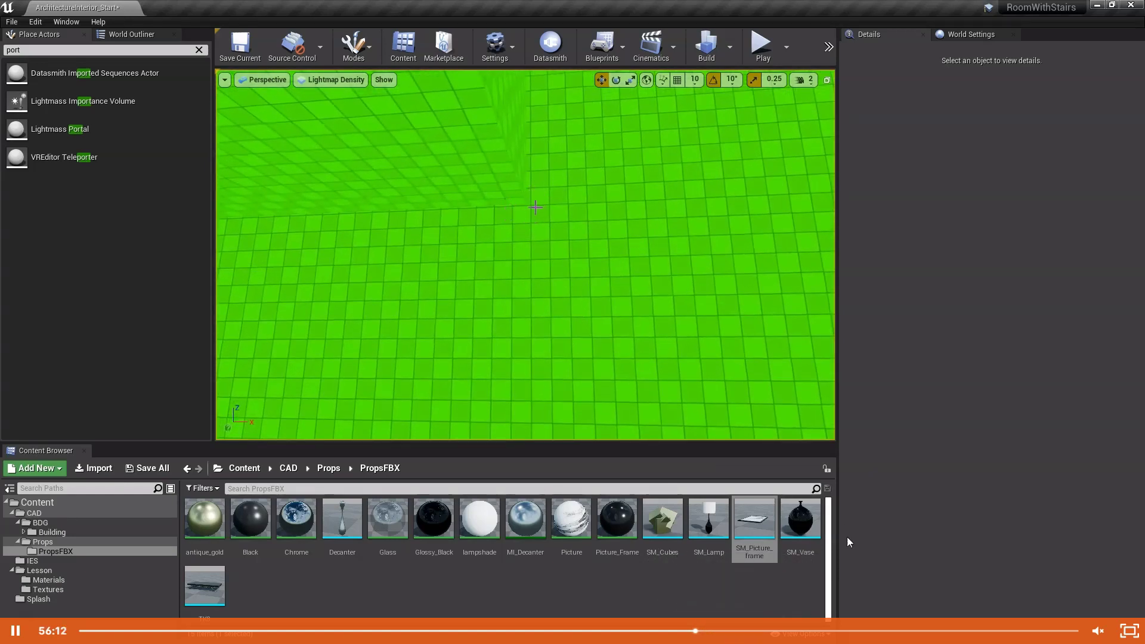
pyautogui.click(778, 631)
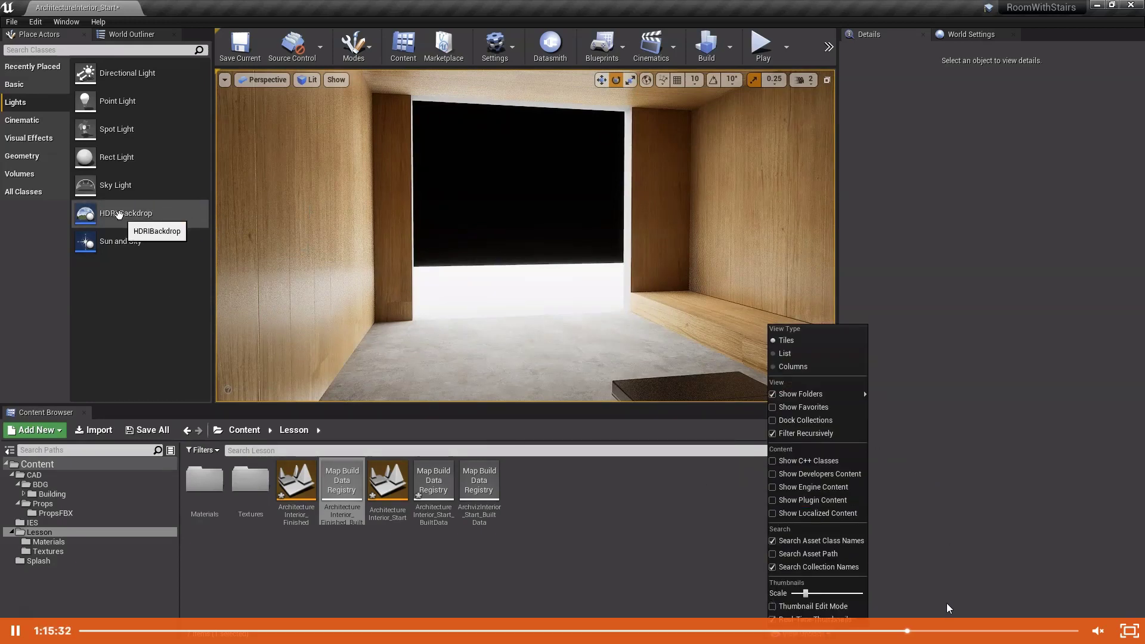
# - Seek past the SM_SkySphere part to the SkyHDR material editor at 1:21:28
pyautogui.click(943, 631)
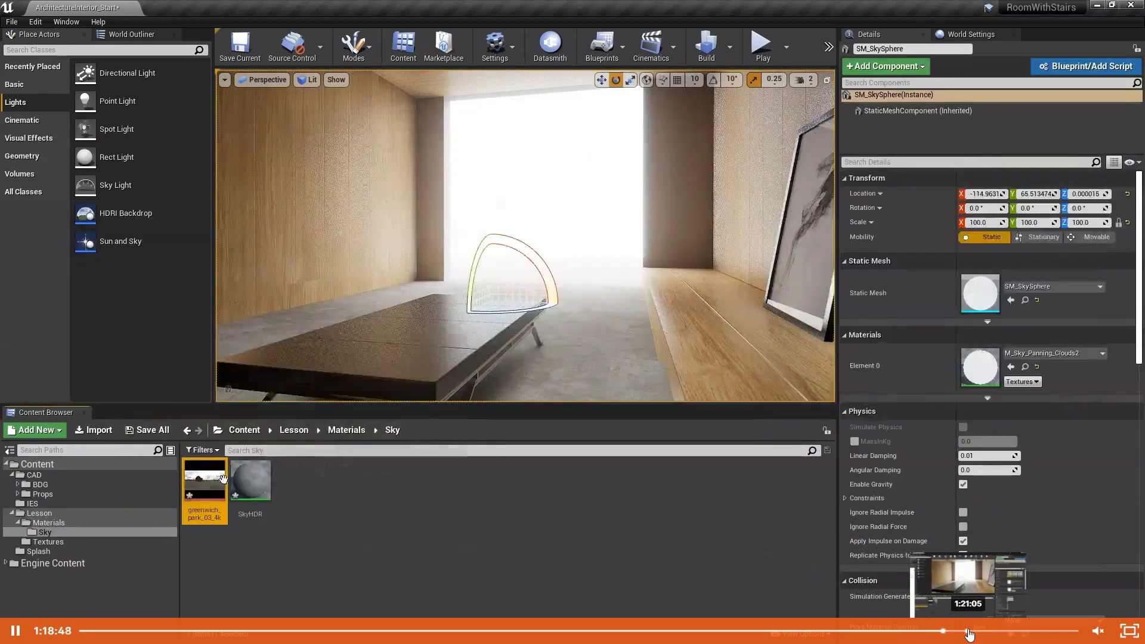
pyautogui.click(968, 631)
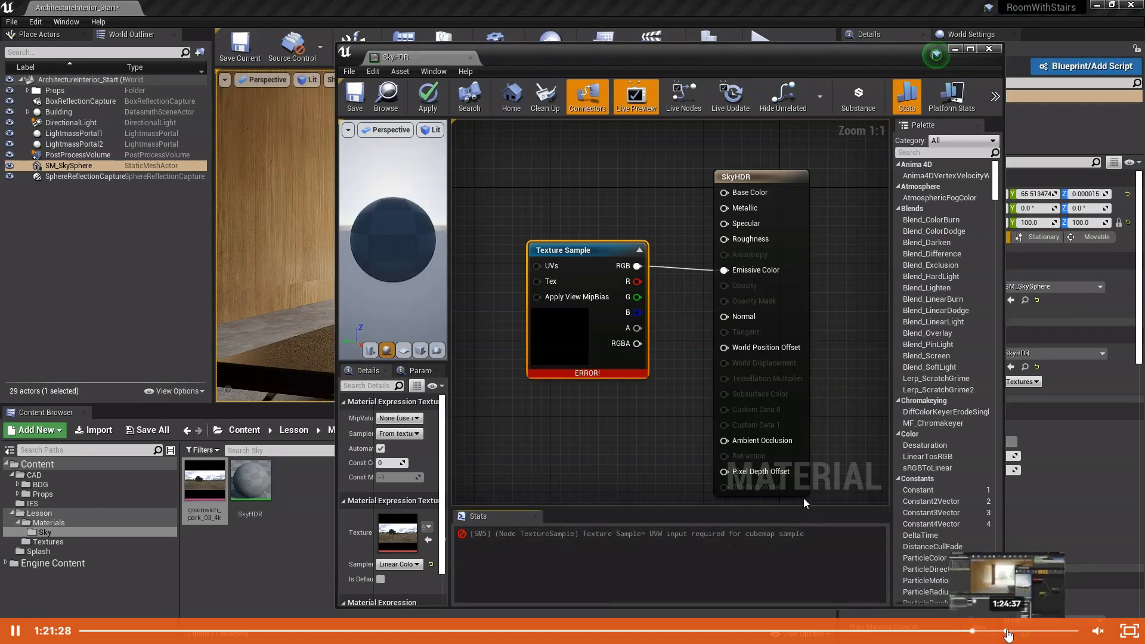
# - Seek past the Multiply nodes, directional light and Photoshop parts to 1:29:03
pyautogui.click(1007, 631)
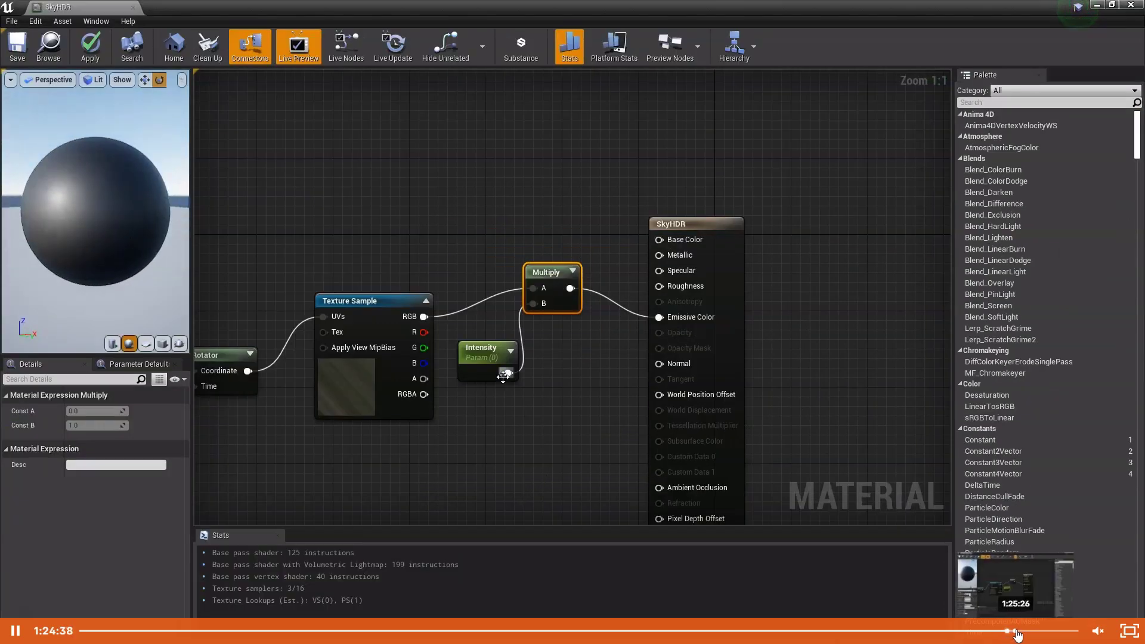
pyautogui.click(1016, 631)
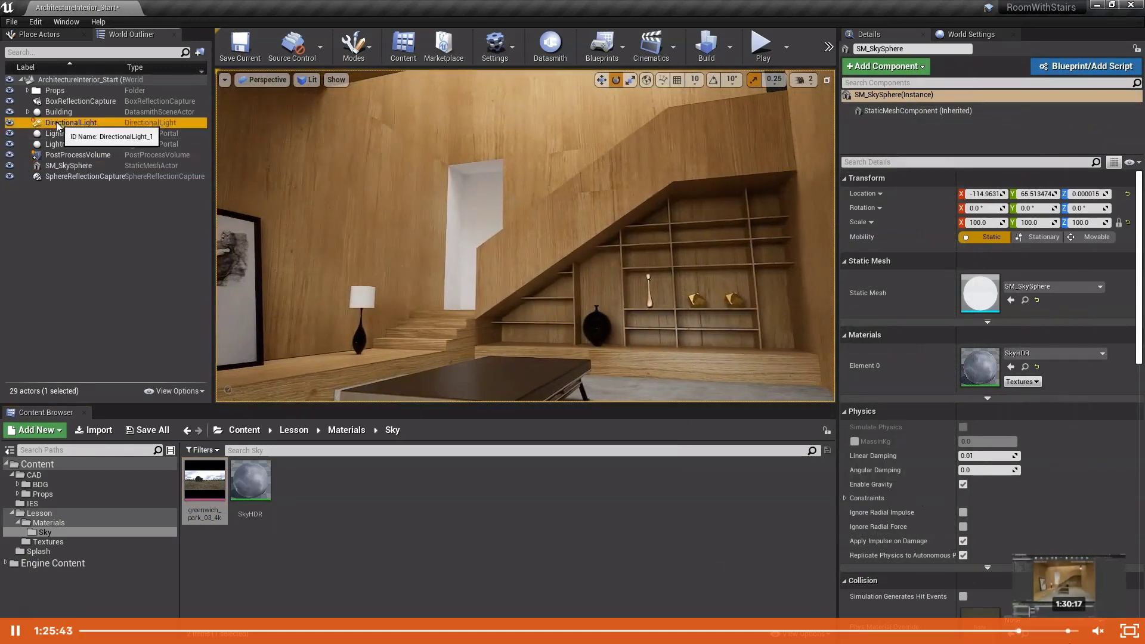
pyautogui.click(1047, 631)
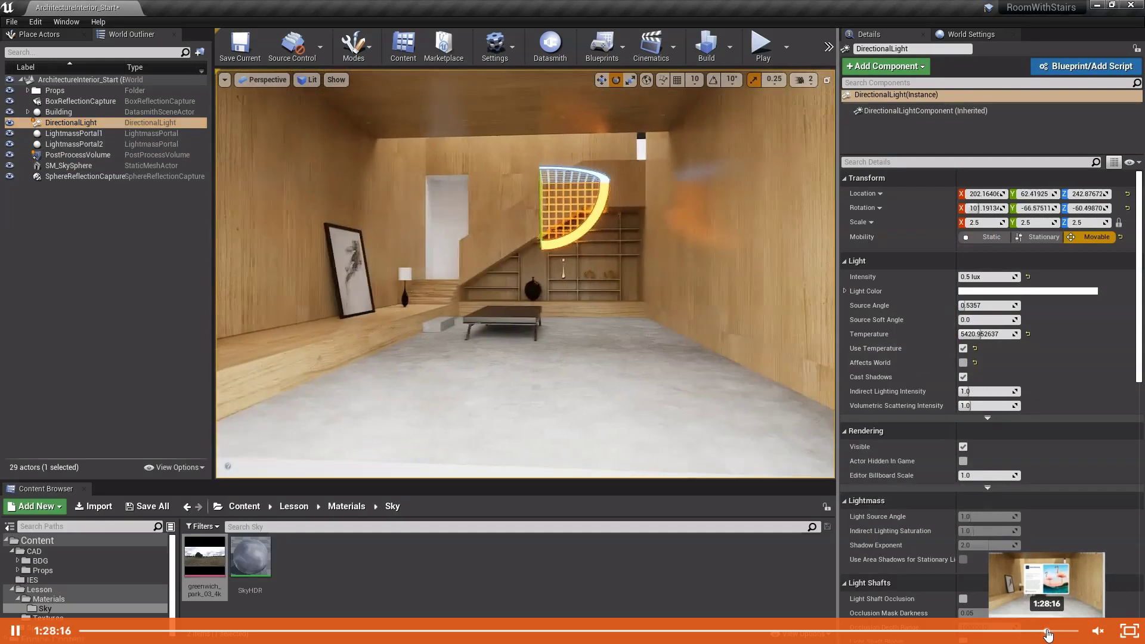
pyautogui.click(1049, 635)
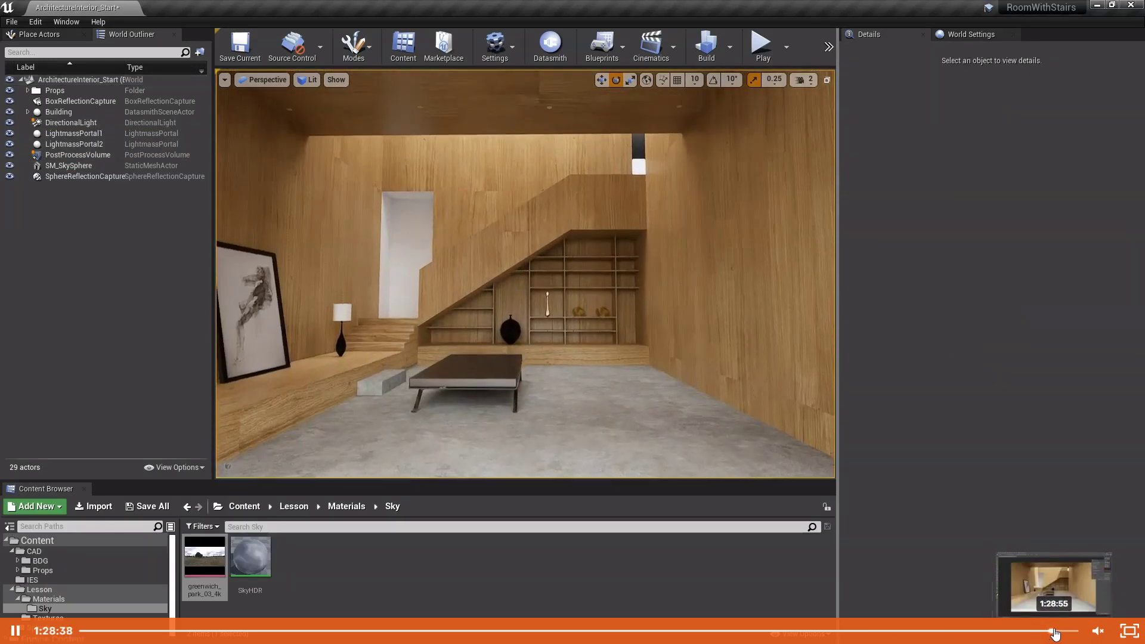
pyautogui.click(1054, 631)
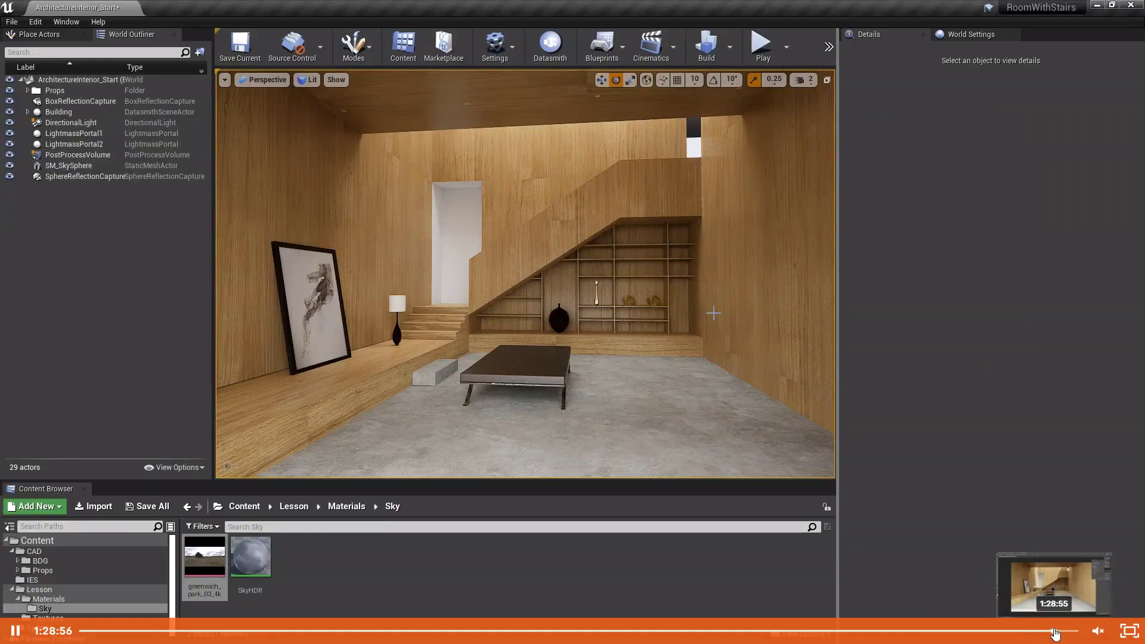
pyautogui.click(1037, 632)
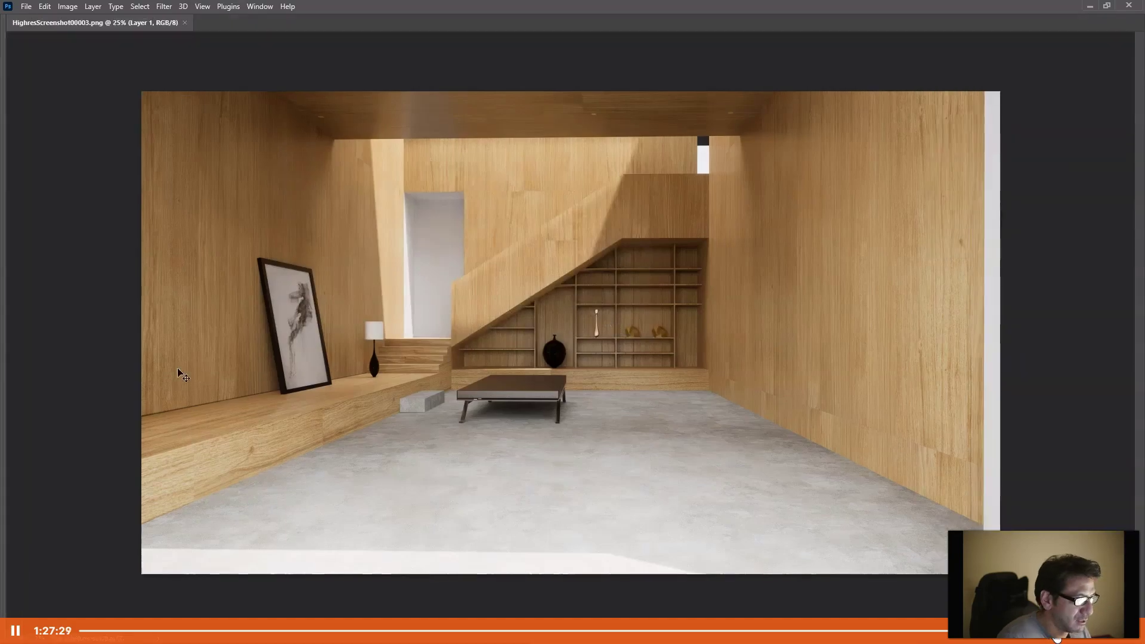
pyautogui.click(1056, 633)
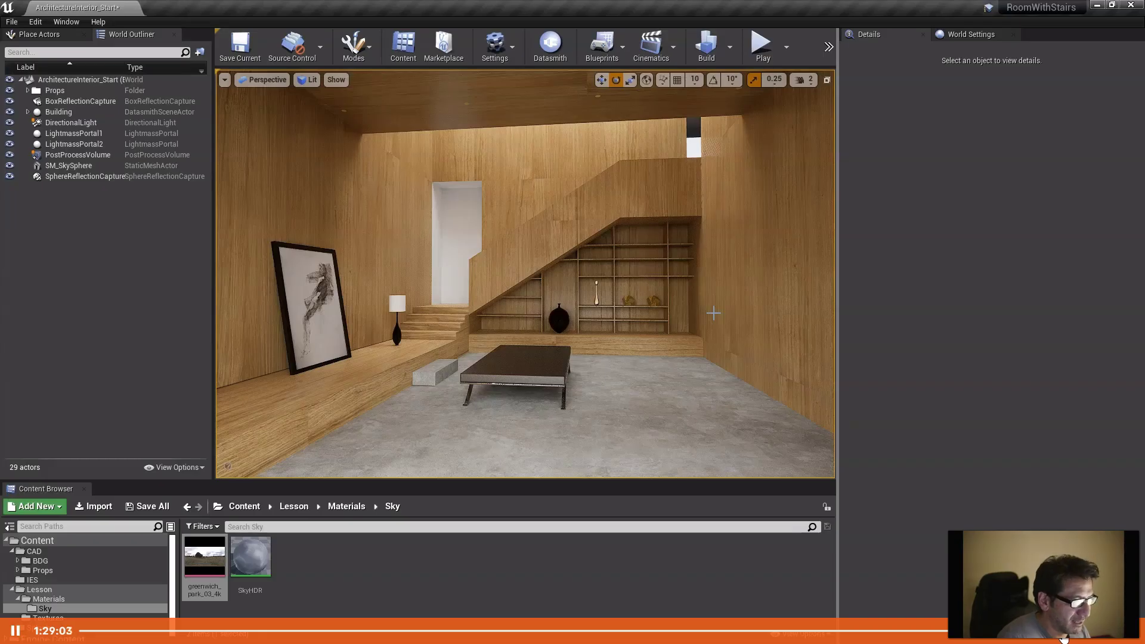
# - Jump to about 1:30:11 and pause on the finished sunlit room with staircase
pyautogui.click(1067, 638)
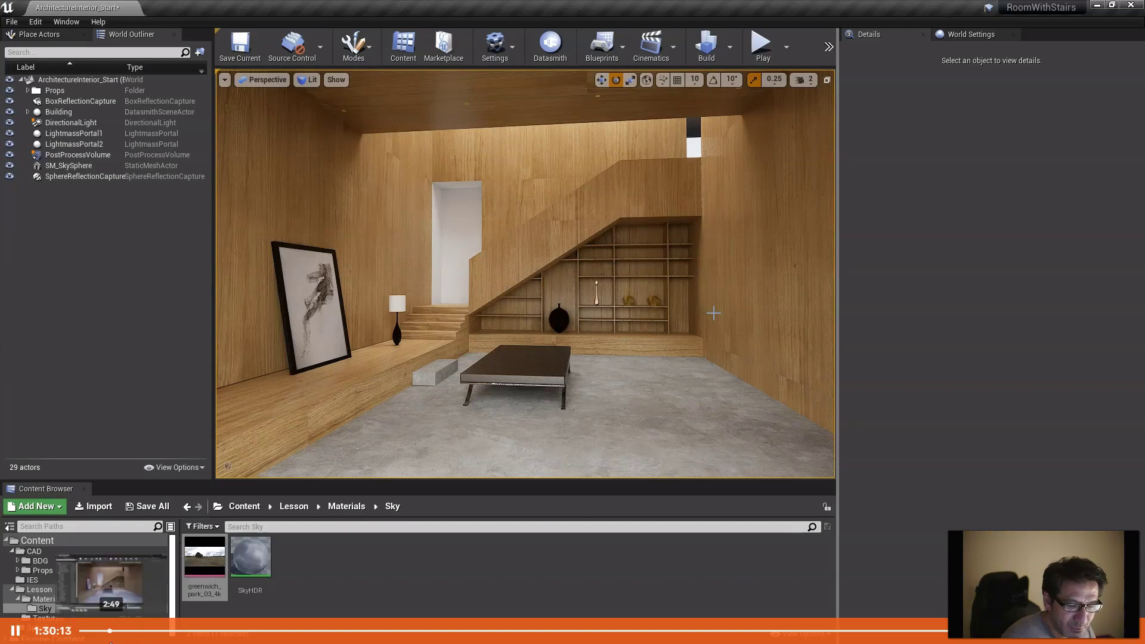
pyautogui.click(16, 637)
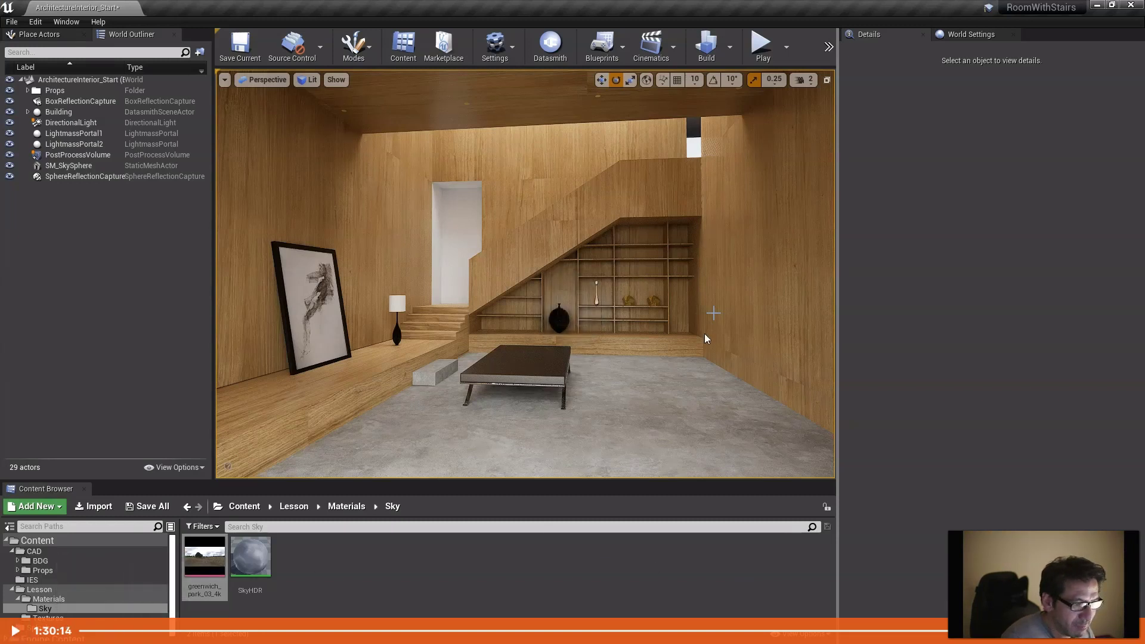